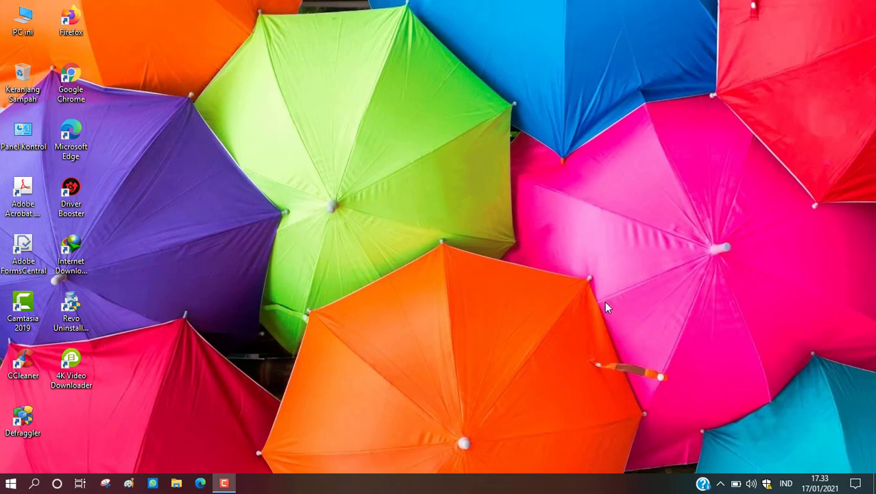
Step: Open File Explorer and browse the contents of the C:, D: and E: drives
left_click(181, 484)
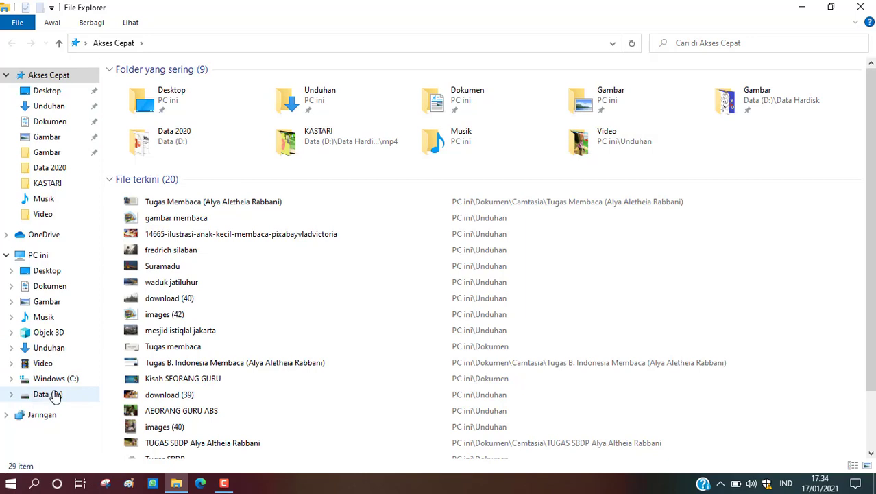
left_click(57, 383)
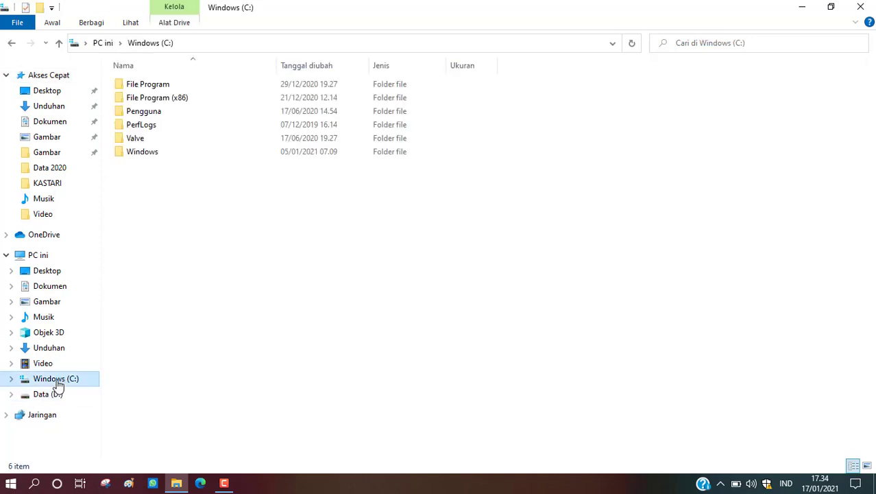
left_click(50, 404)
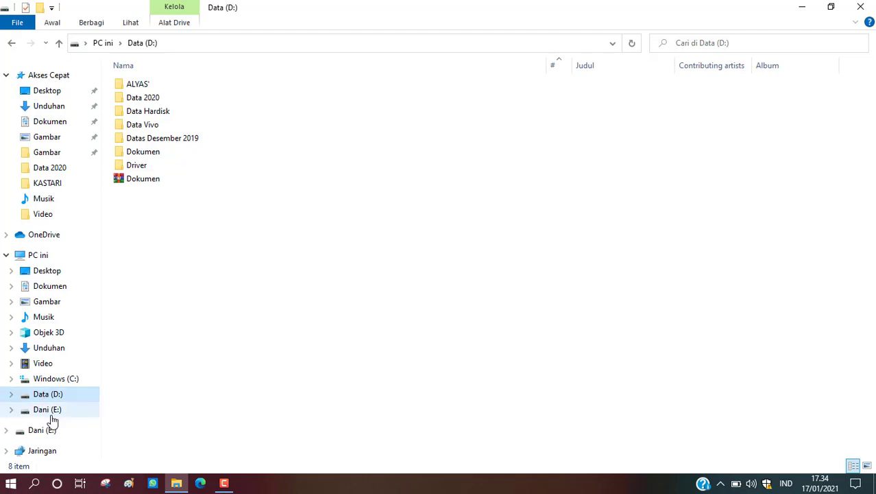
left_click(46, 410)
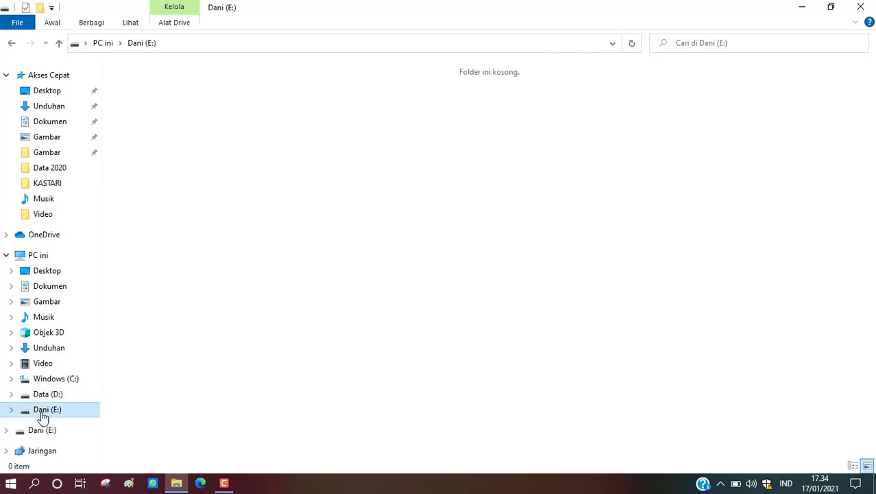
left_click(43, 430)
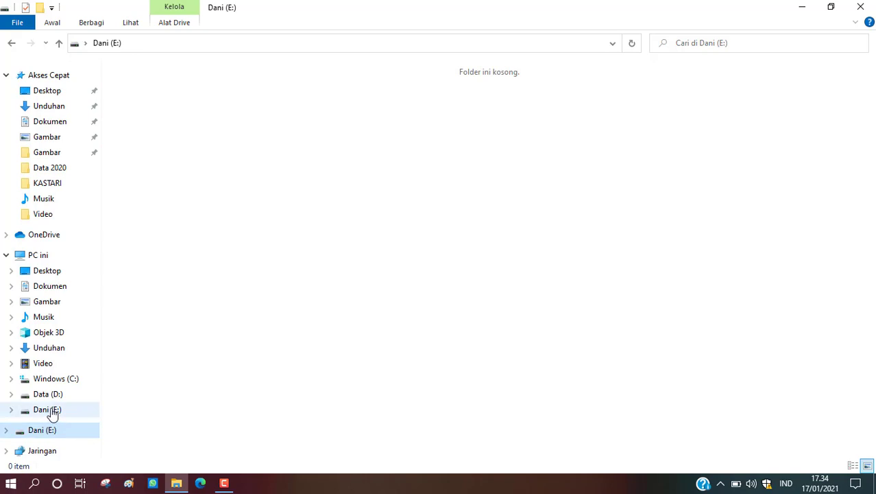
Step: Examine the E: drive's file system, used space, free space and capacity in its properties, and close them without changes
left_click(52, 410)
right_click(52, 411)
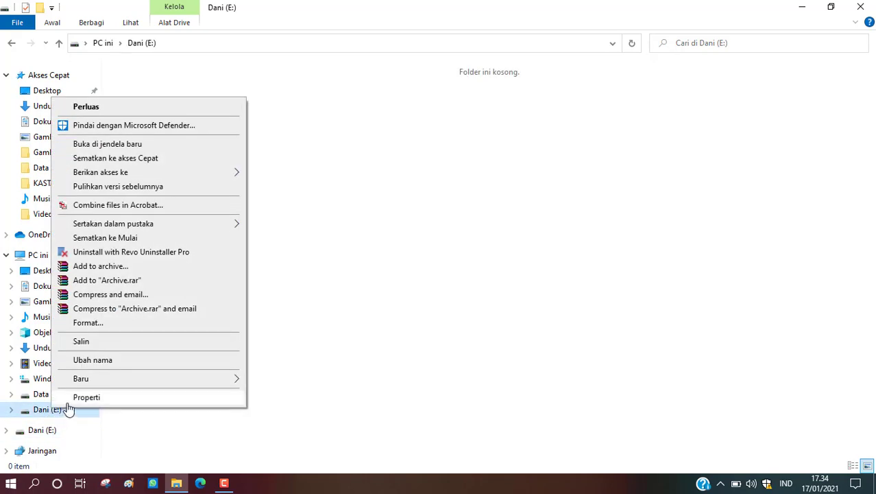
left_click(69, 399)
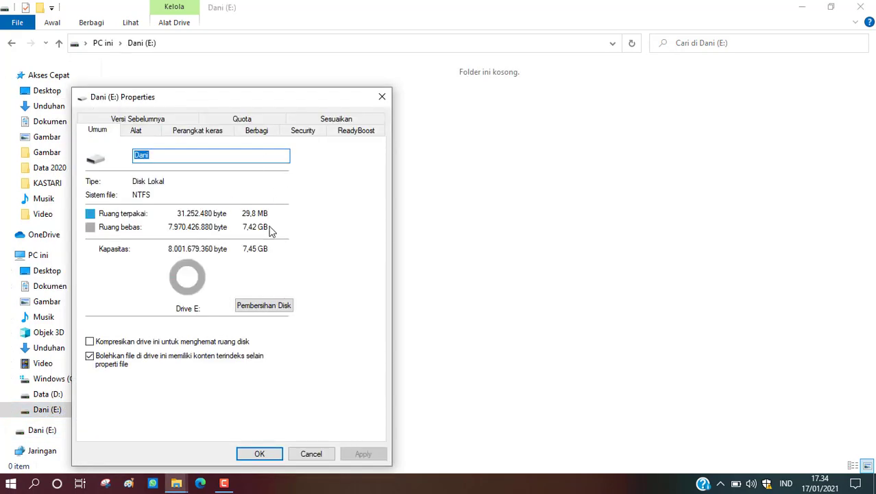
left_click(305, 456)
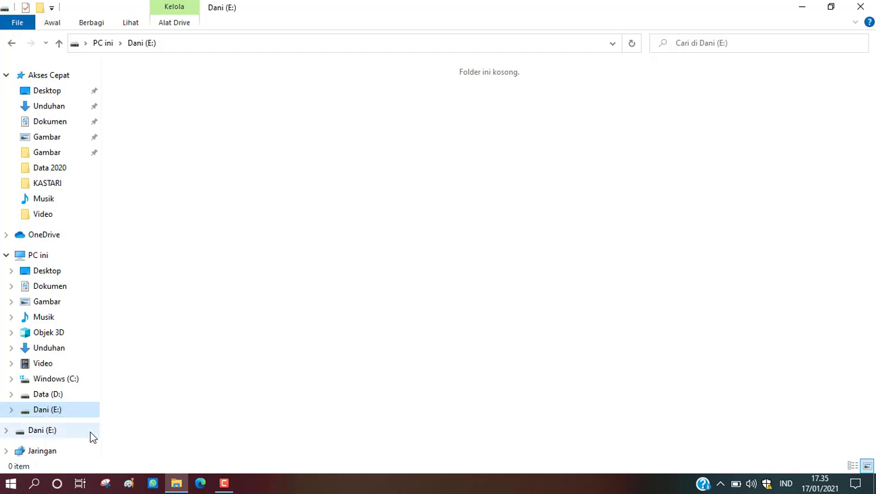
Step: View the drives in PC ini and open Disk Management in the computer's management console
left_click(37, 256)
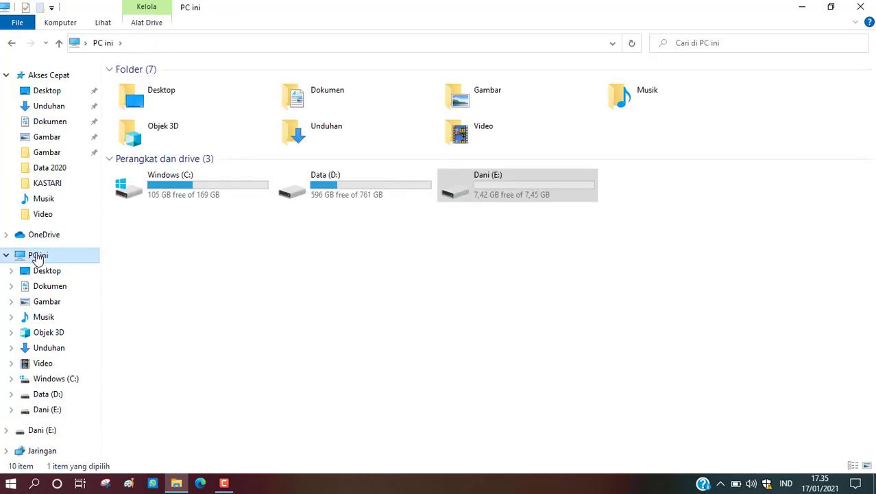
left_click(524, 186)
right_click(34, 261)
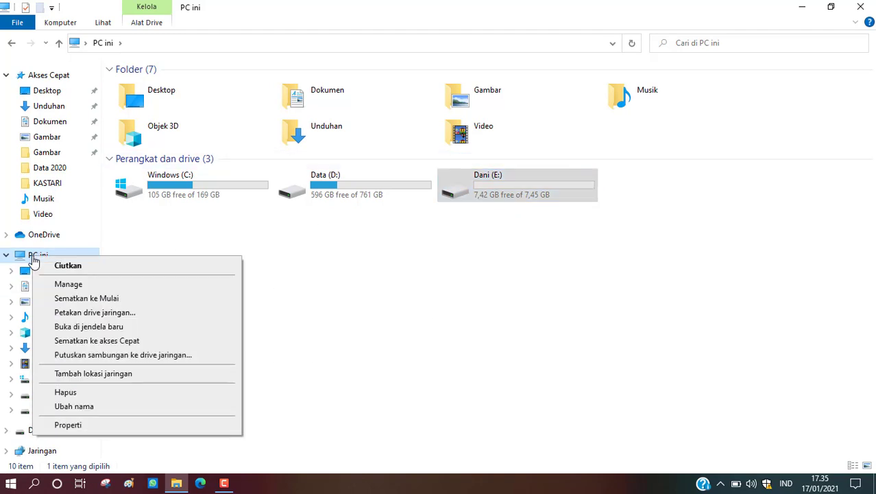
left_click(70, 288)
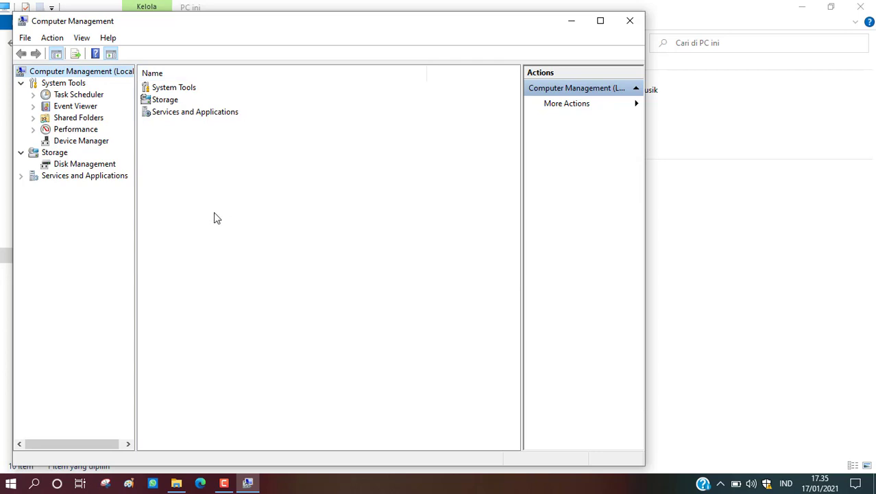
left_click(62, 167)
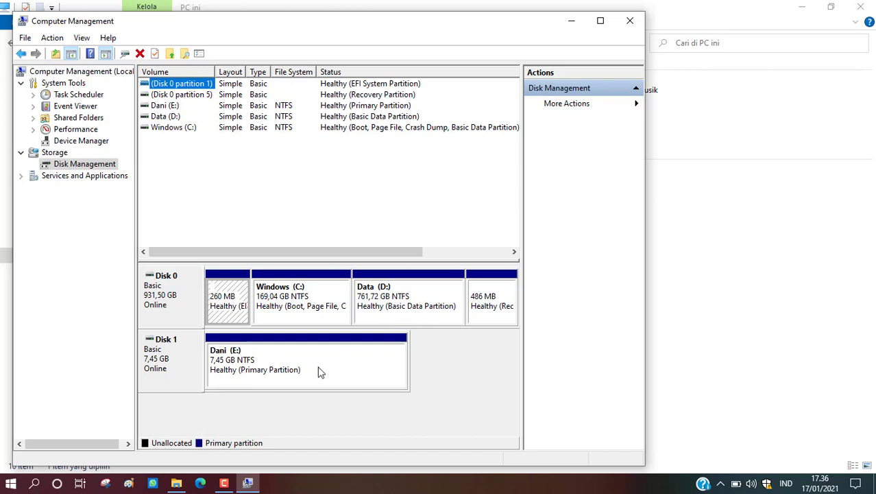
Step: Delete the E: volume on Disk 1 and accept erasing all its data
left_click(291, 375)
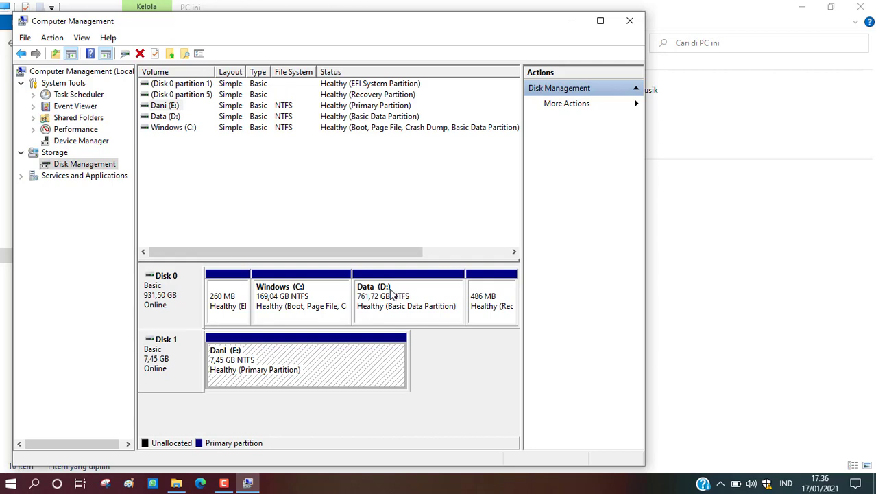
right_click(270, 369)
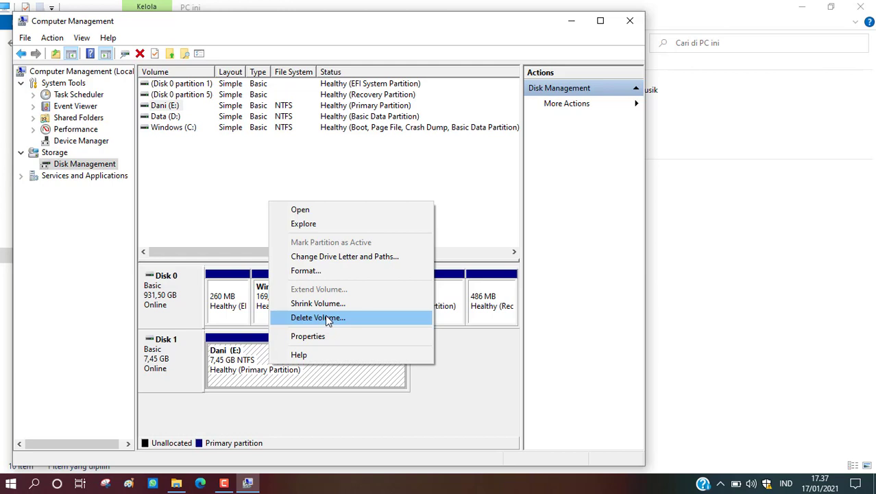
left_click(326, 319)
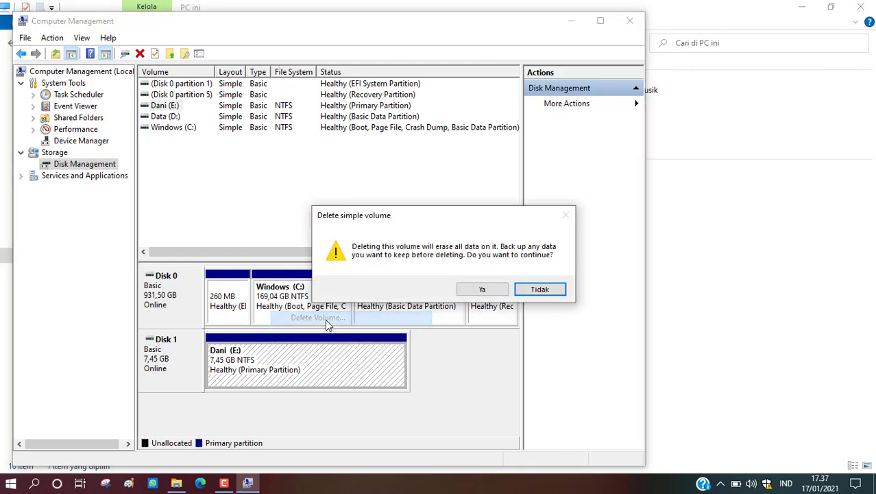
left_click(482, 289)
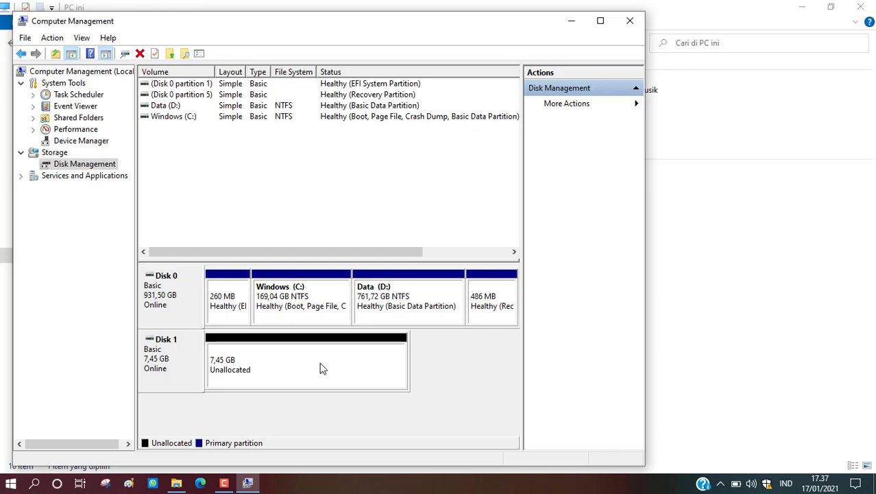
Step: Start a new simple volume in Disk 1's unallocated space and set its size to 3631 MB
left_click(298, 371)
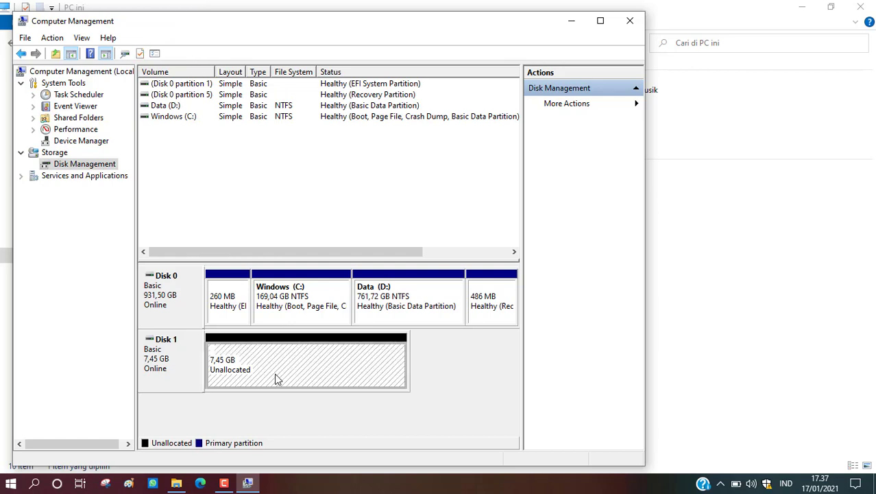
right_click(277, 377)
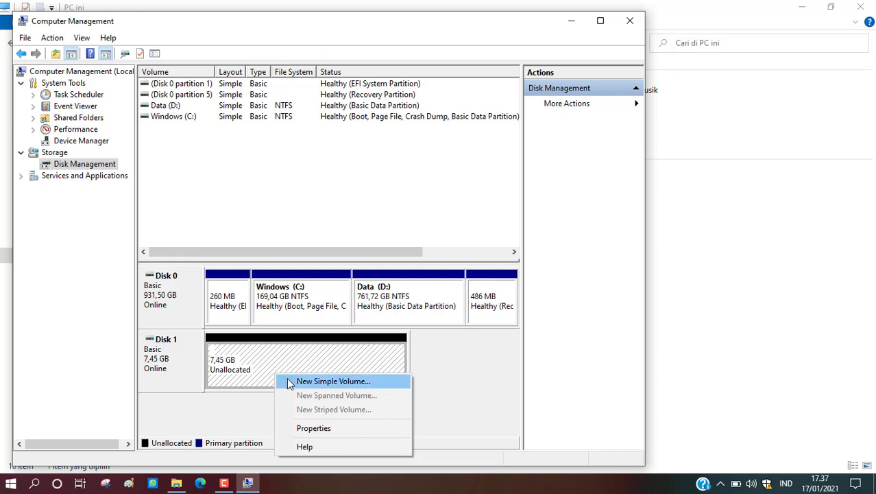
left_click(293, 382)
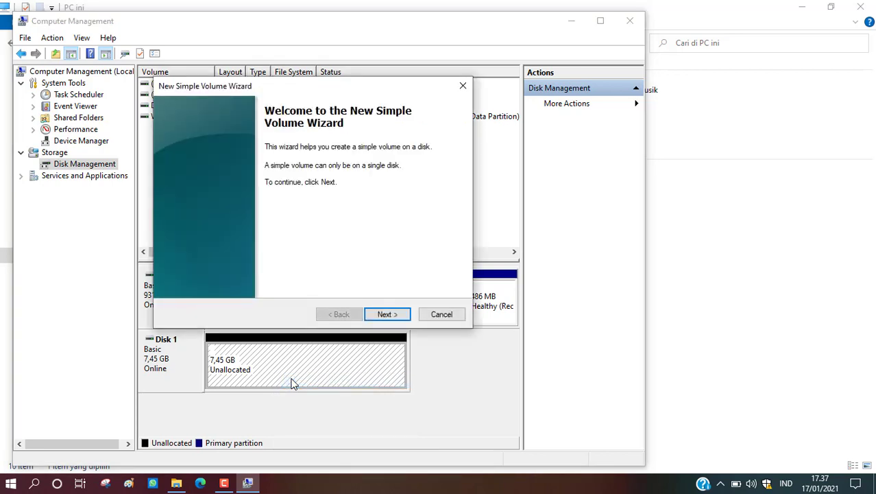
left_click(382, 317)
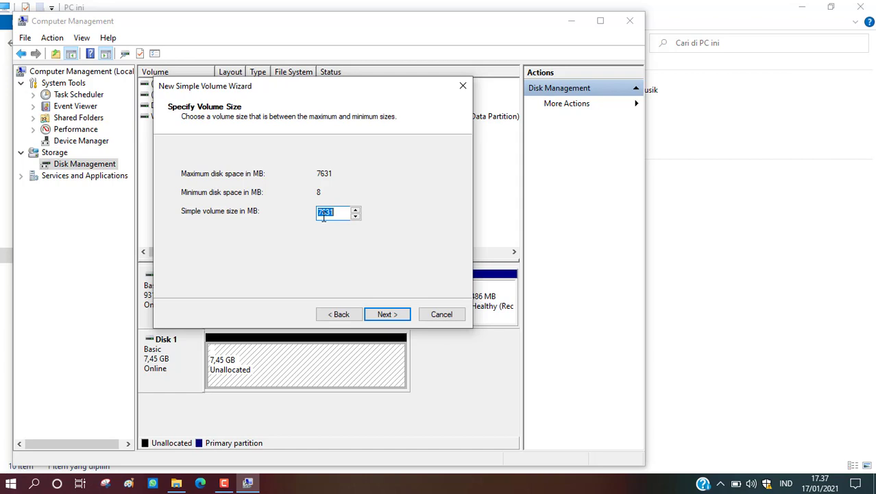
left_click(323, 216)
key("BackSpace")
type("3")
left_click(393, 316)
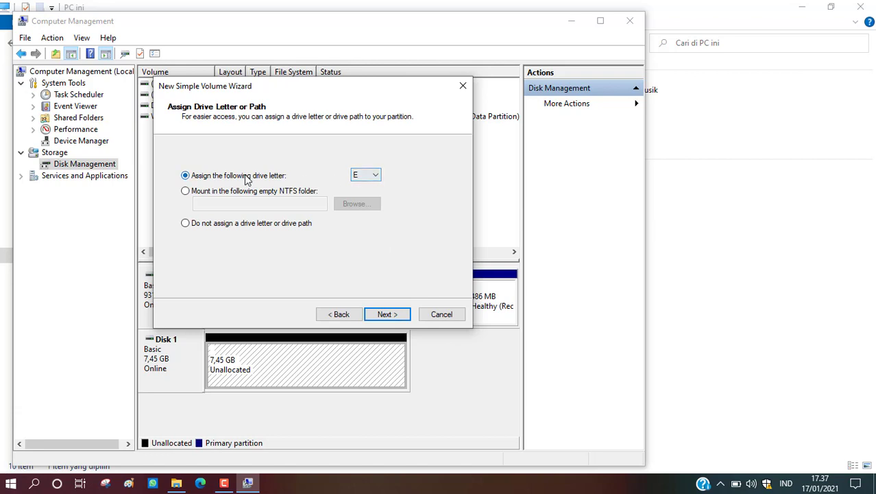
Step: Keep drive letter E for the new volume and set its file system to NTFS
left_click(377, 178)
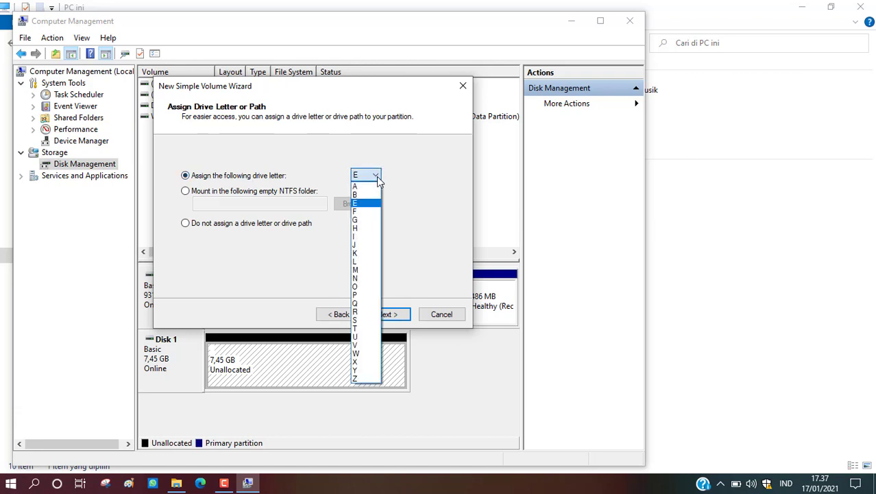
left_click(378, 178)
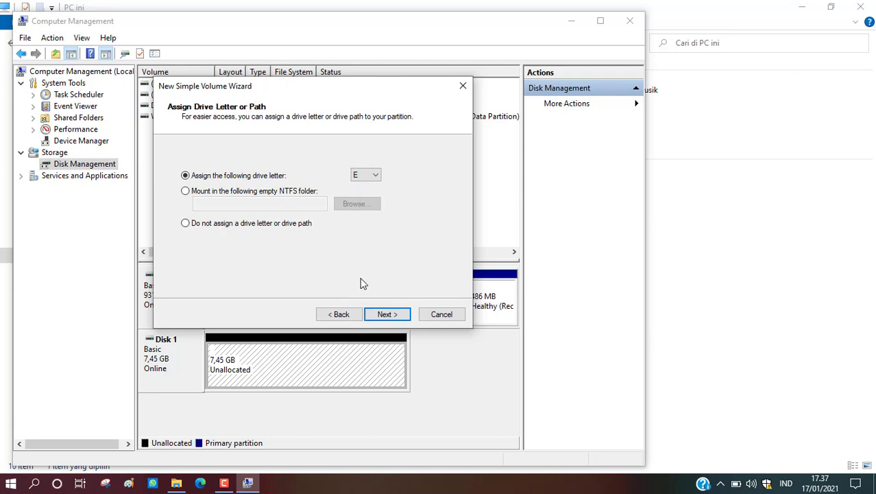
left_click(386, 316)
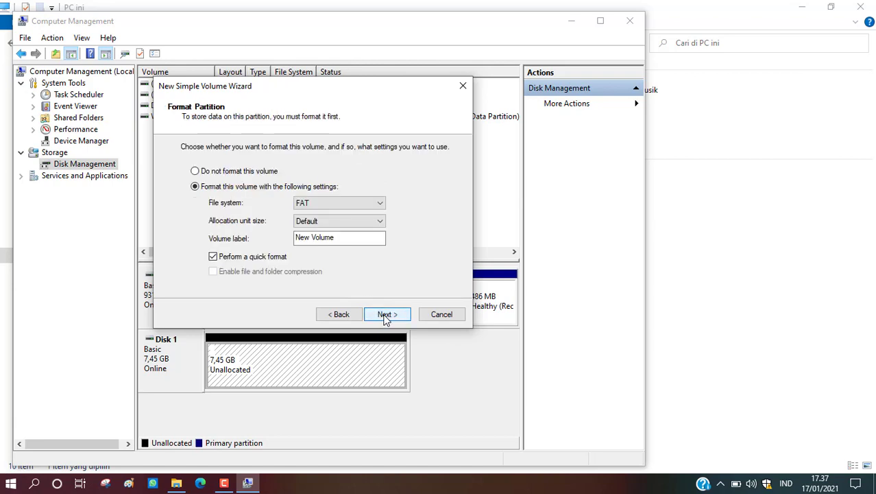
left_click(340, 205)
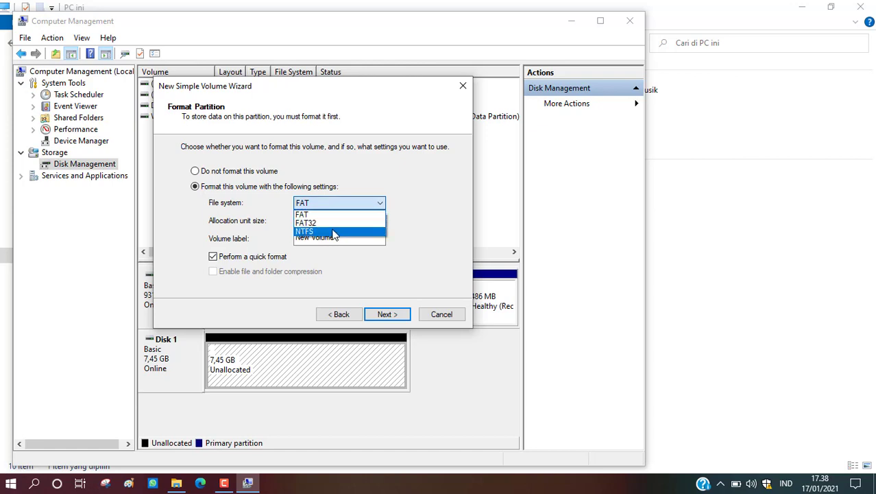
left_click(334, 232)
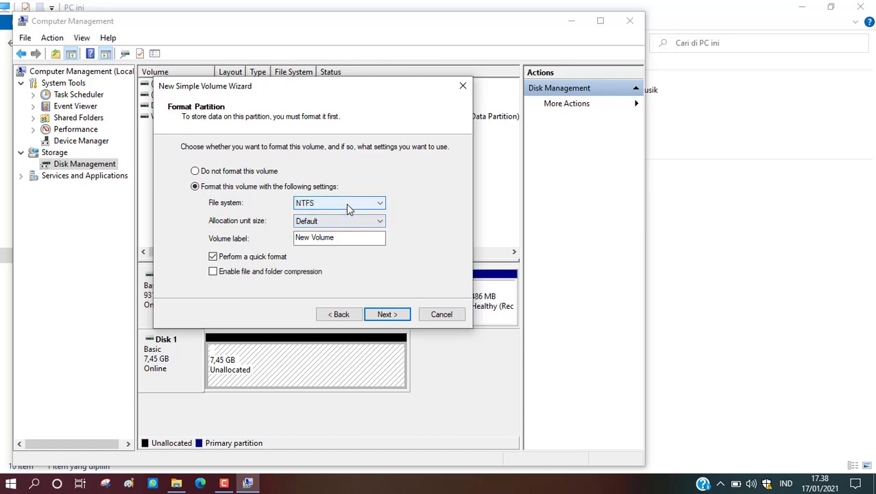
left_click(347, 205)
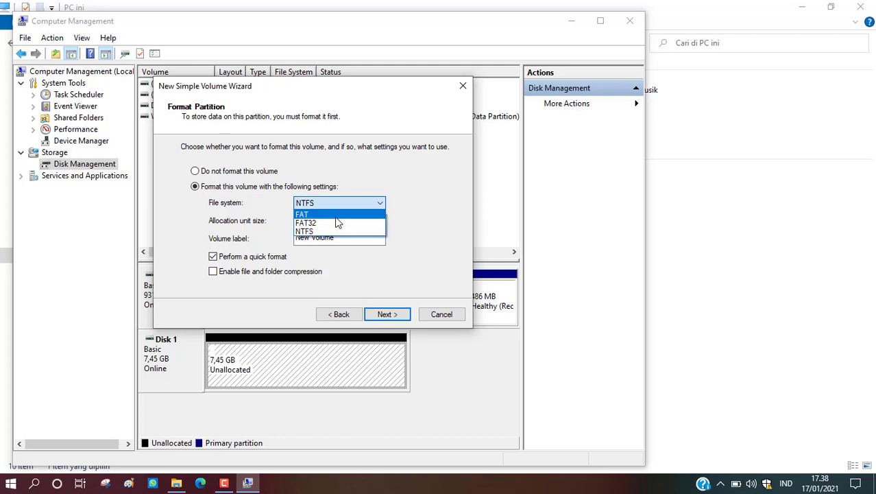
left_click(349, 205)
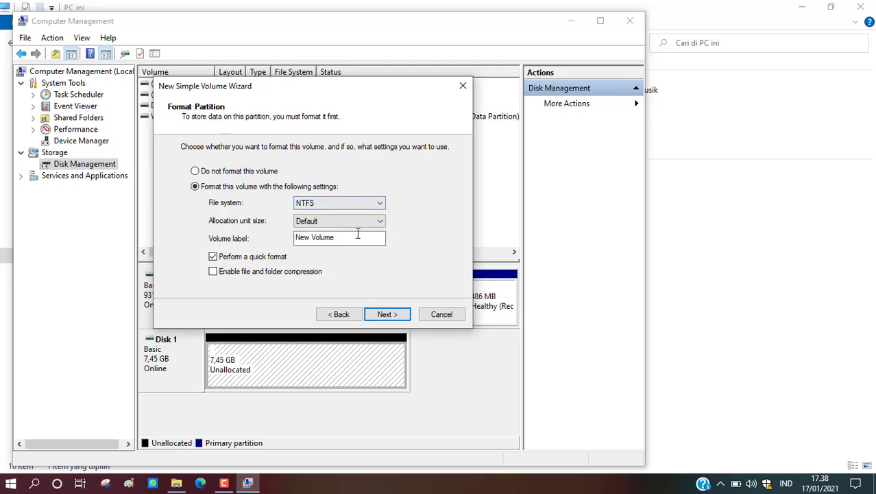
Step: Label the new volume with the owner's first name followed by 1, and finish creating it with quick format
left_click(355, 238)
left_click_drag(355, 239, 285, 233)
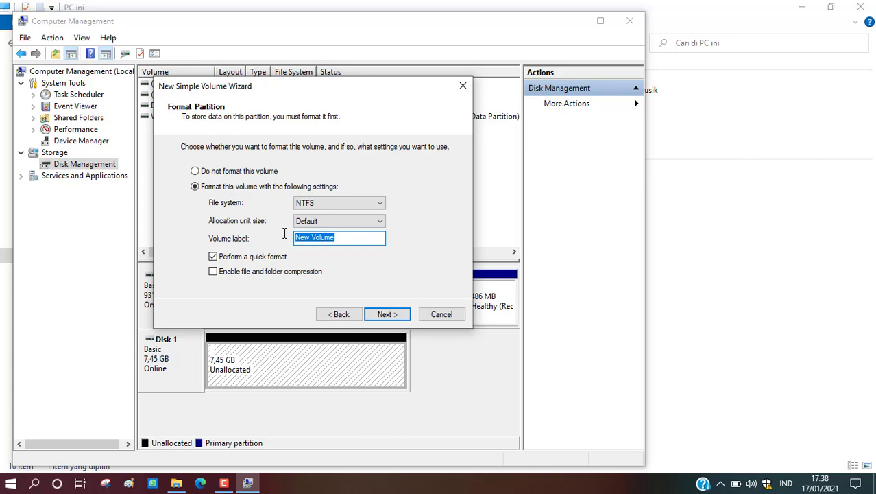
type("Dani 1")
left_click(390, 314)
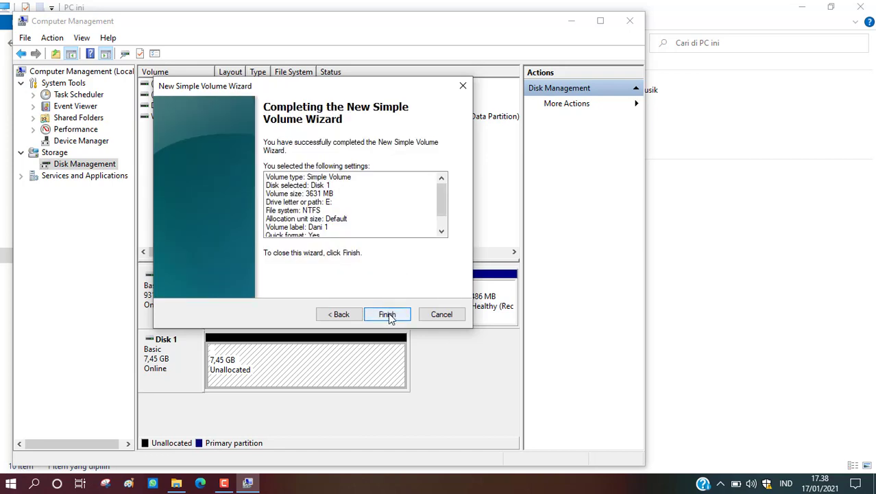
left_click(387, 314)
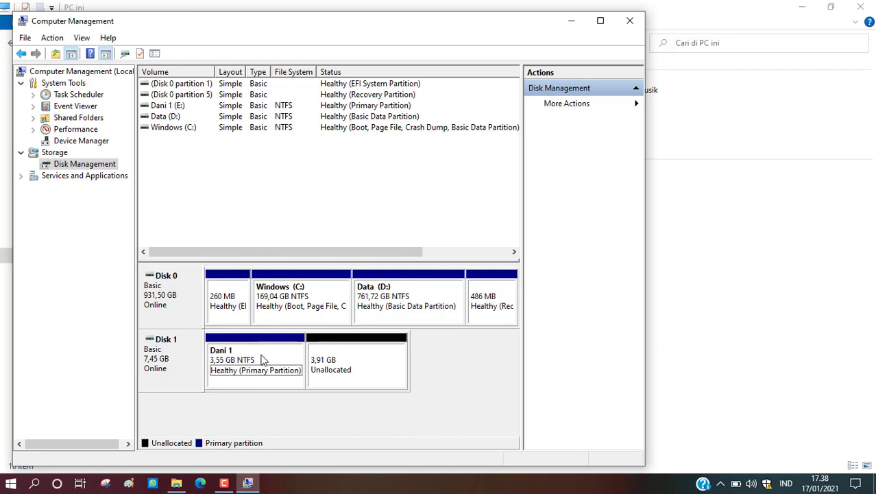
Step: Start a new simple volume in Disk 1's remaining unallocated space, keeping the full 3999 MB and drive letter F
left_click(368, 366)
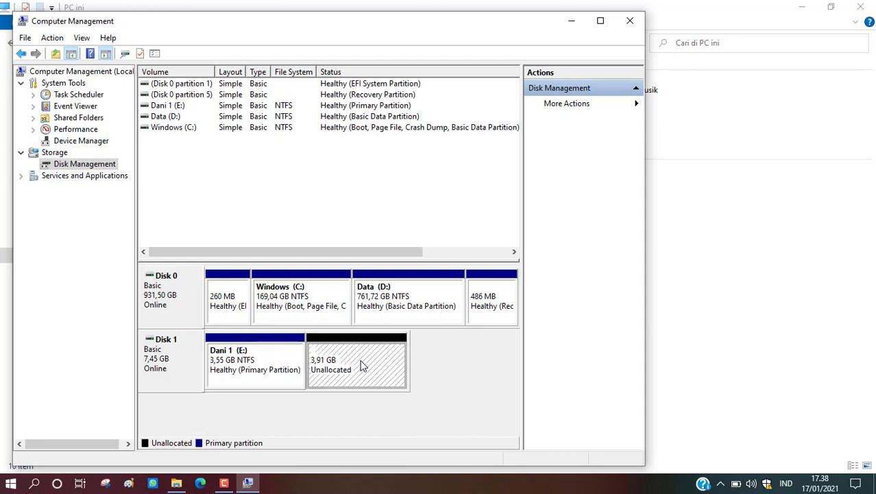
right_click(362, 368)
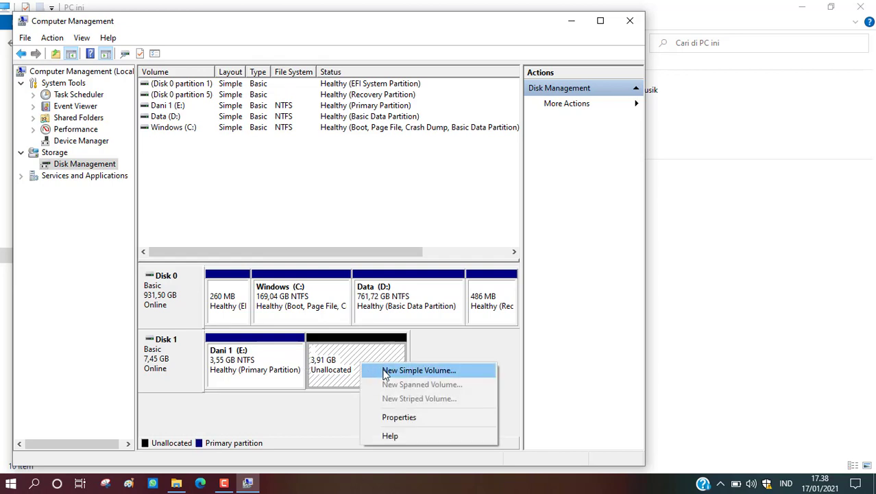
left_click(385, 371)
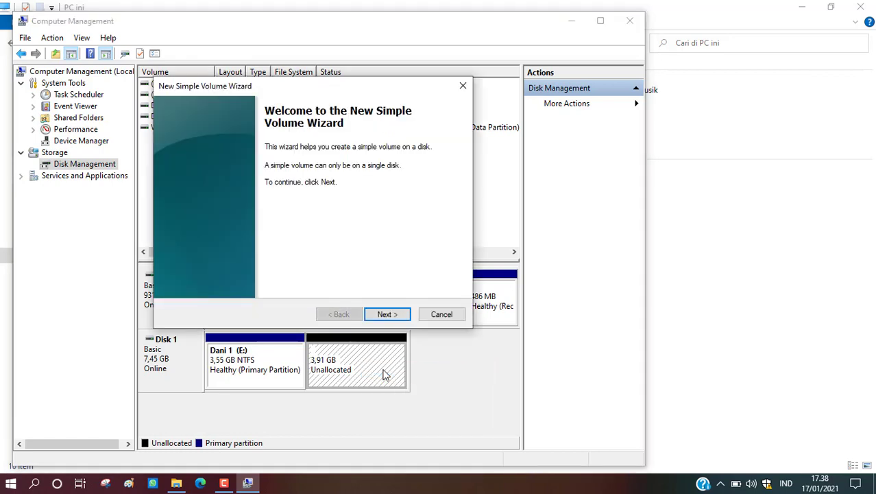
left_click(386, 314)
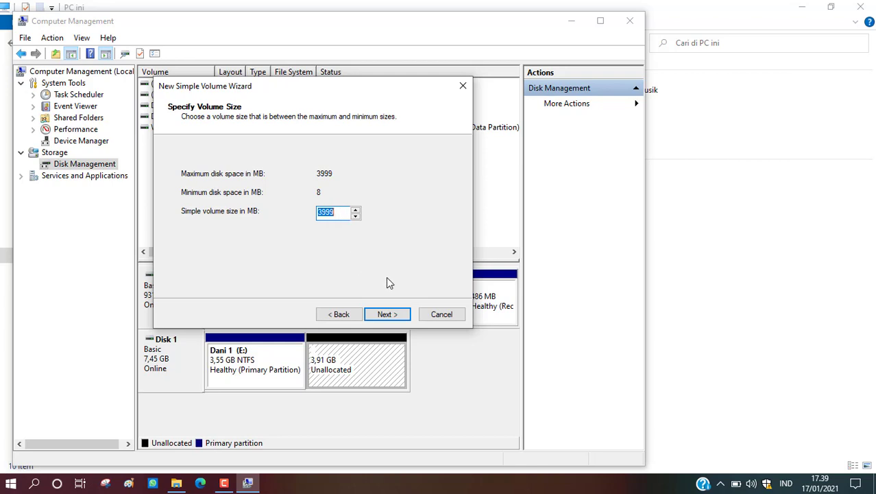
left_click(387, 315)
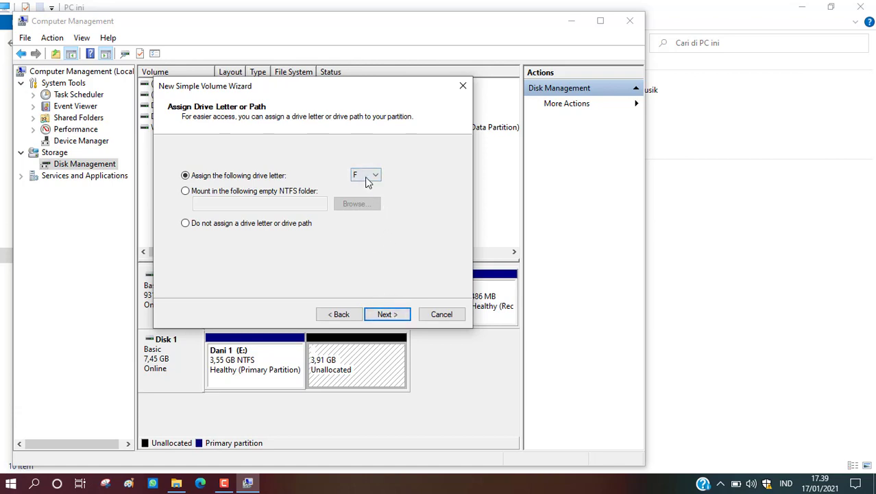
left_click(388, 314)
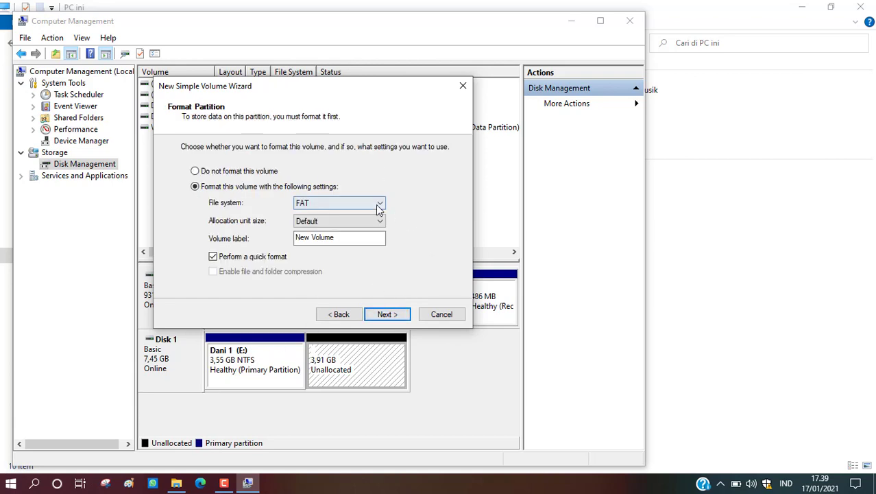
Step: Format the new volume as NTFS, label it with the owner's first name followed by 2, and finish creating it with quick format
left_click(375, 205)
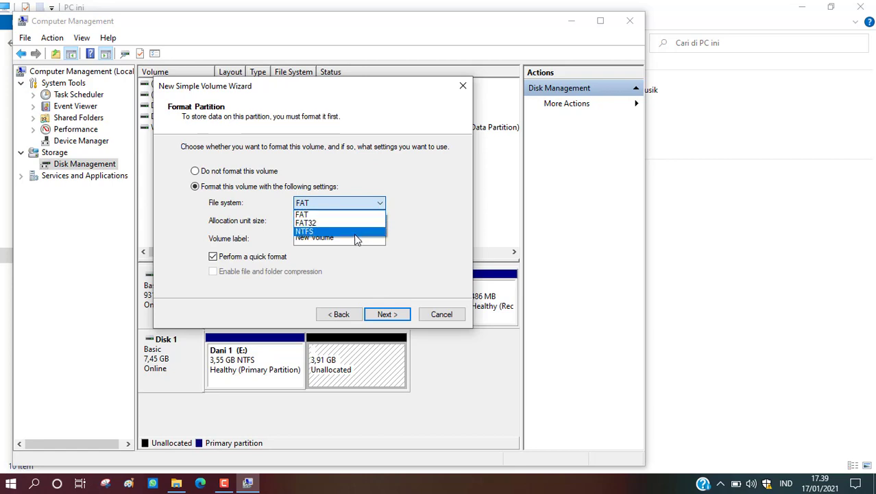
left_click(354, 233)
left_click(353, 241)
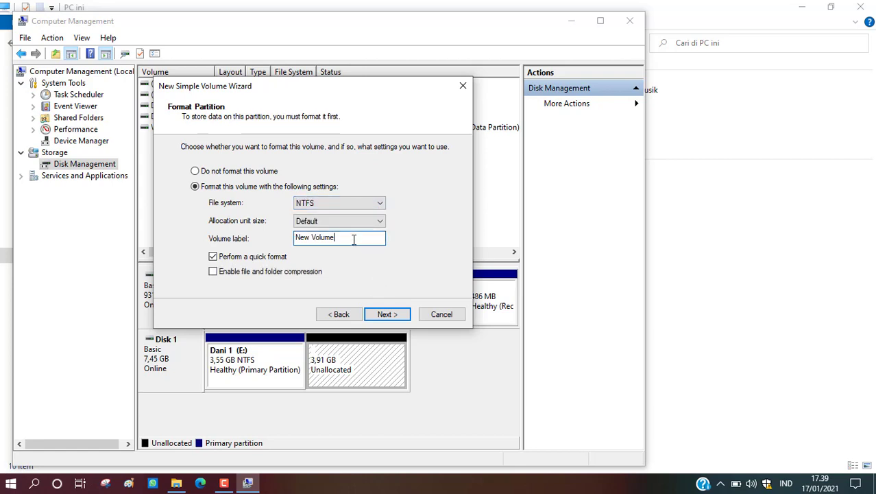
left_click_drag(353, 240, 298, 240)
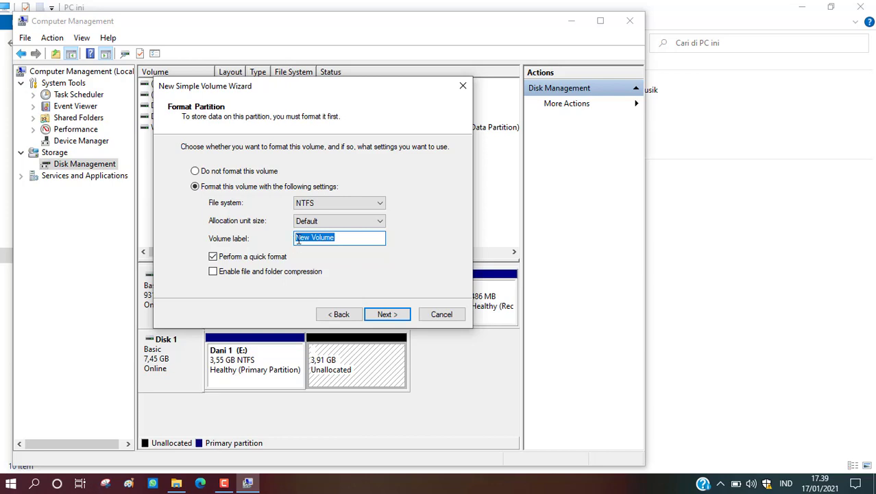
type("Dani 2")
left_click(386, 316)
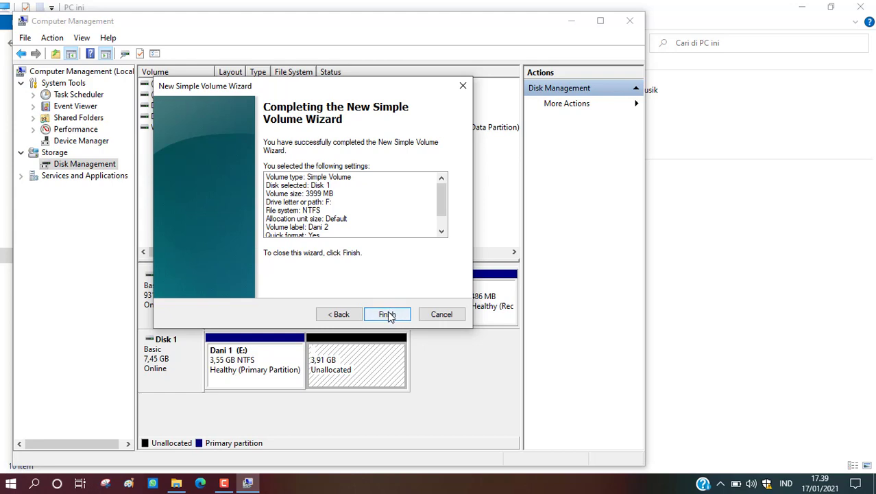
left_click(388, 315)
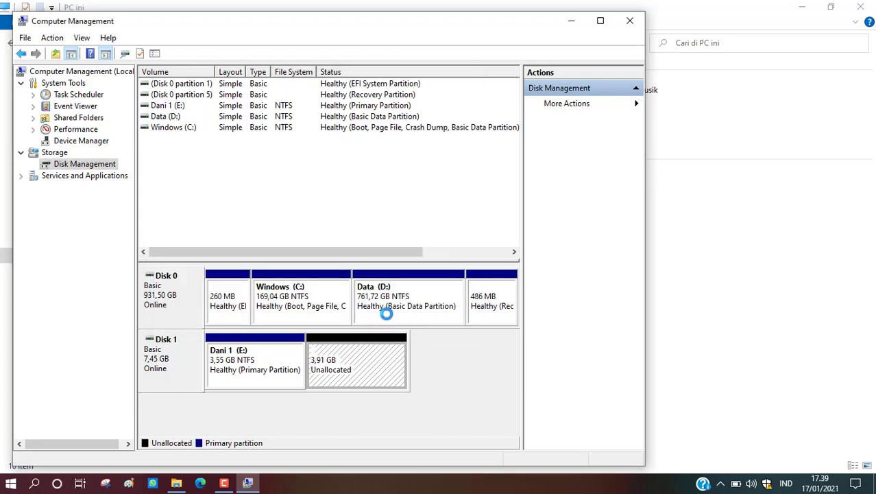